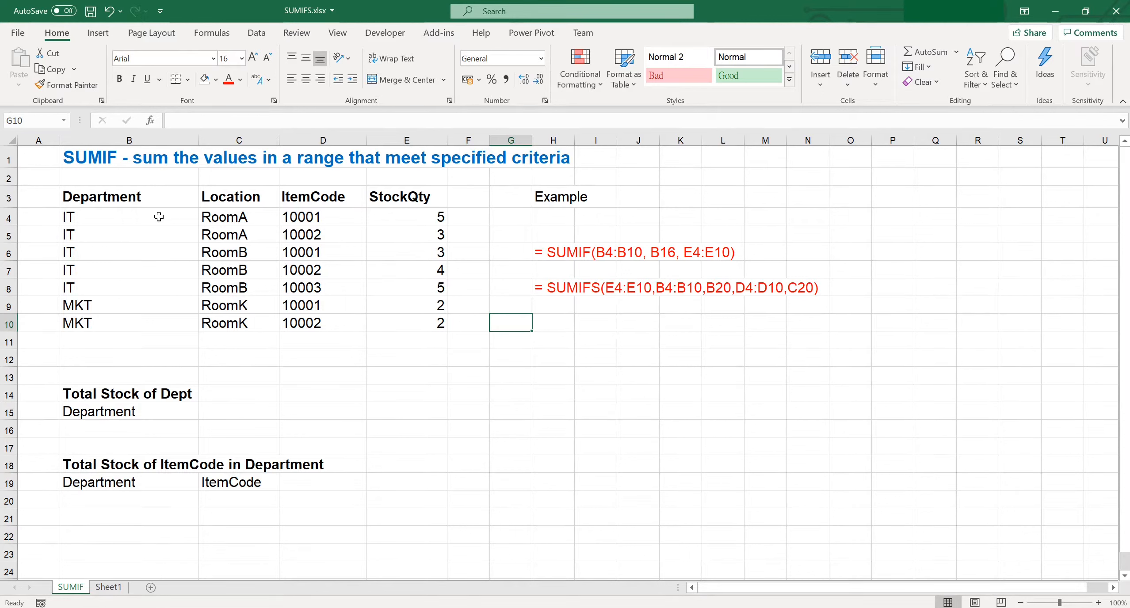
Step: Fill cells B16:D16 with light orange and cell E16 with yellow
{"action": "left_click_drag", "start_coordinate": [167, 430], "coordinate": [336, 429]}
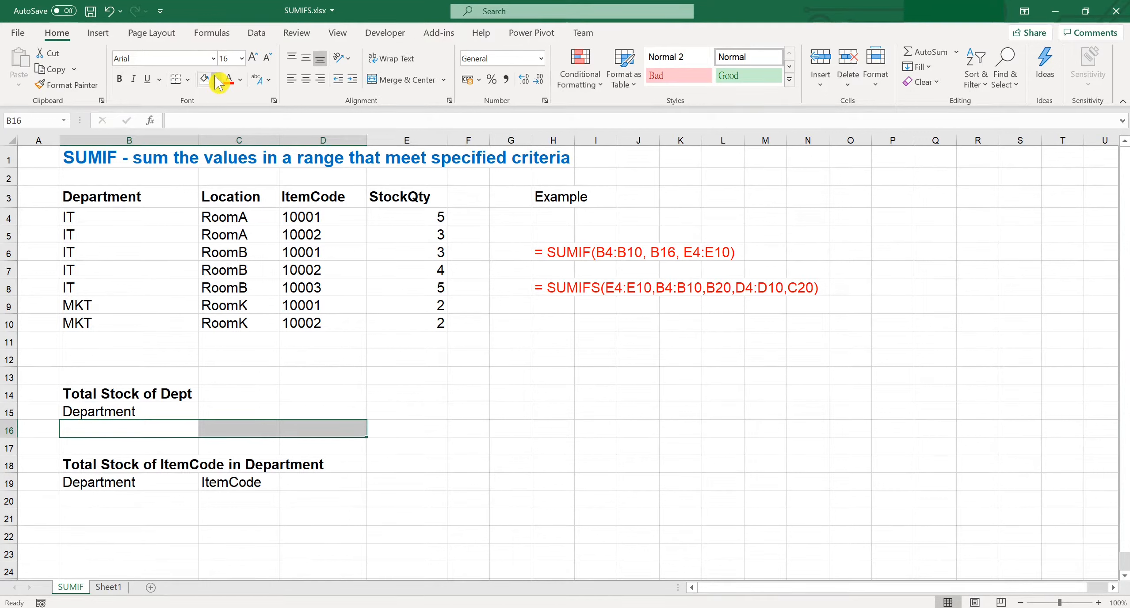
{"action": "left_click", "coordinate": [215, 80]}
{"action": "left_click", "coordinate": [307, 122]}
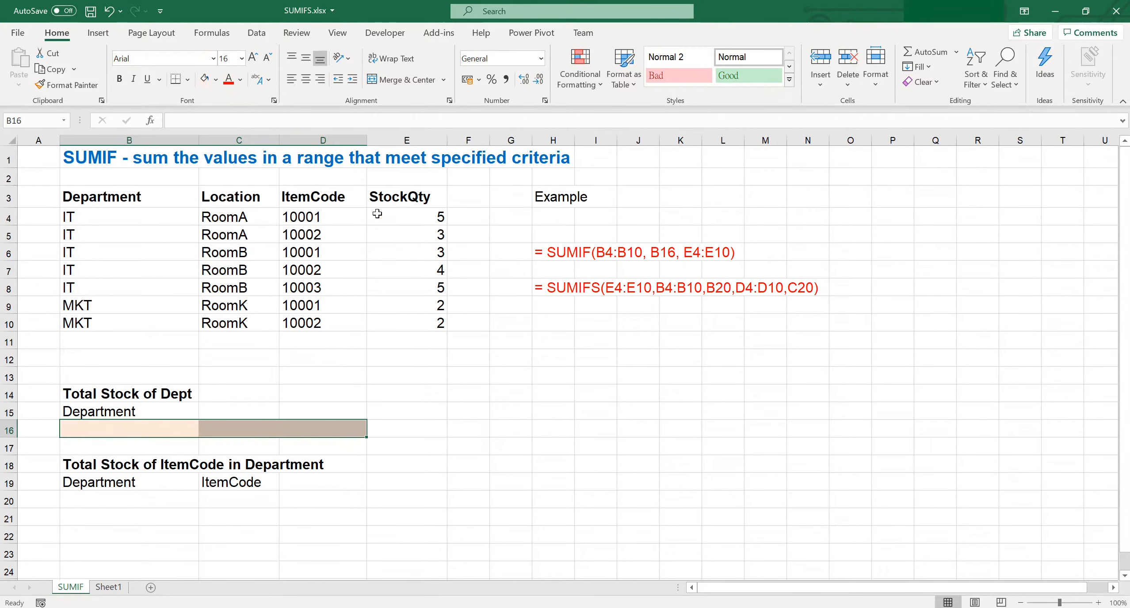
{"action": "left_click", "coordinate": [434, 425]}
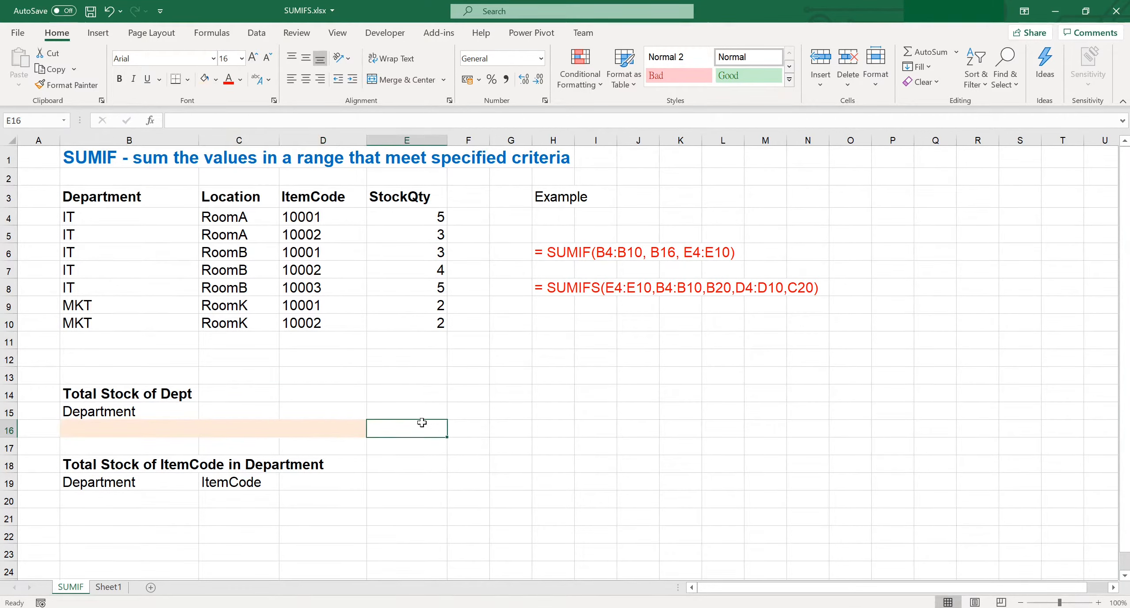
{"action": "left_click", "coordinate": [216, 80]}
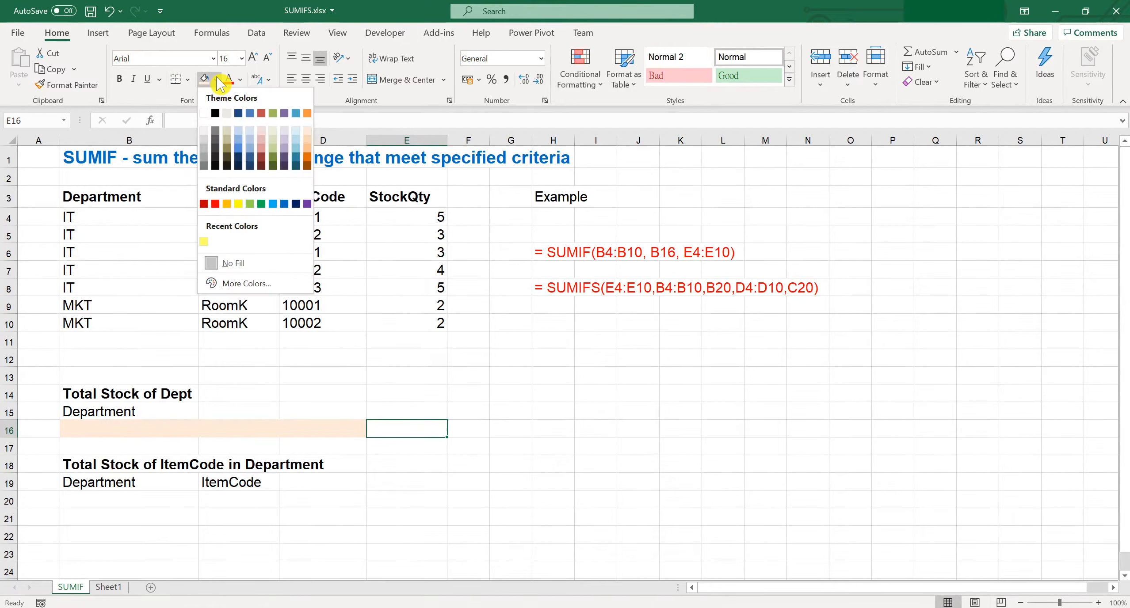
{"action": "left_click", "coordinate": [239, 203]}
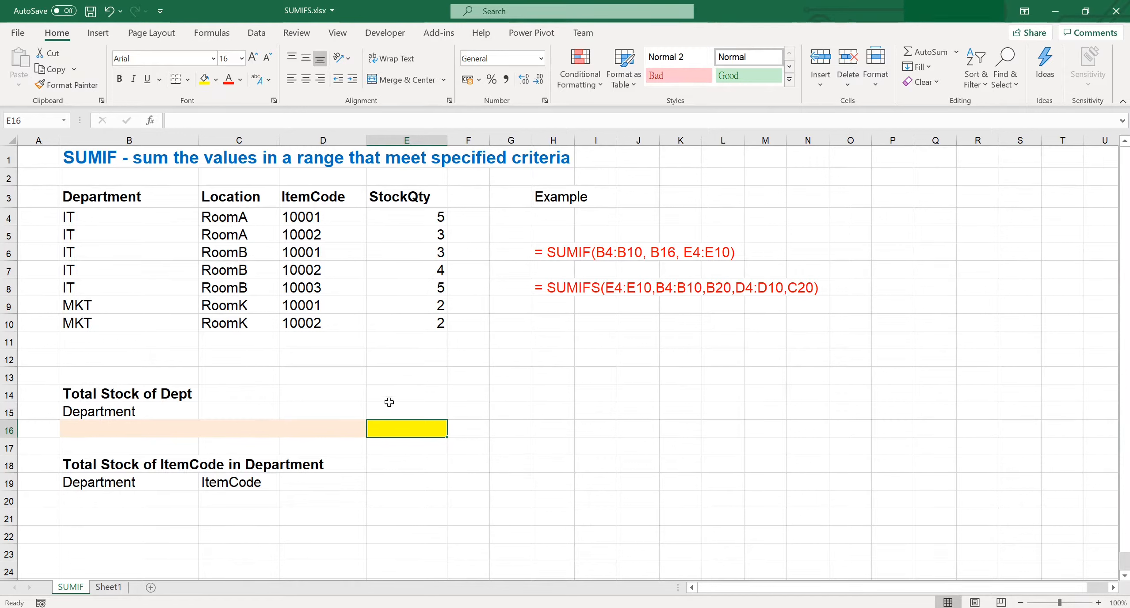
Step: Enter the formula =SUMIF(B4:B10,B16,E4:E10) in E16 to total the stock quantity by department
{"action": "double_click", "coordinate": [404, 433]}
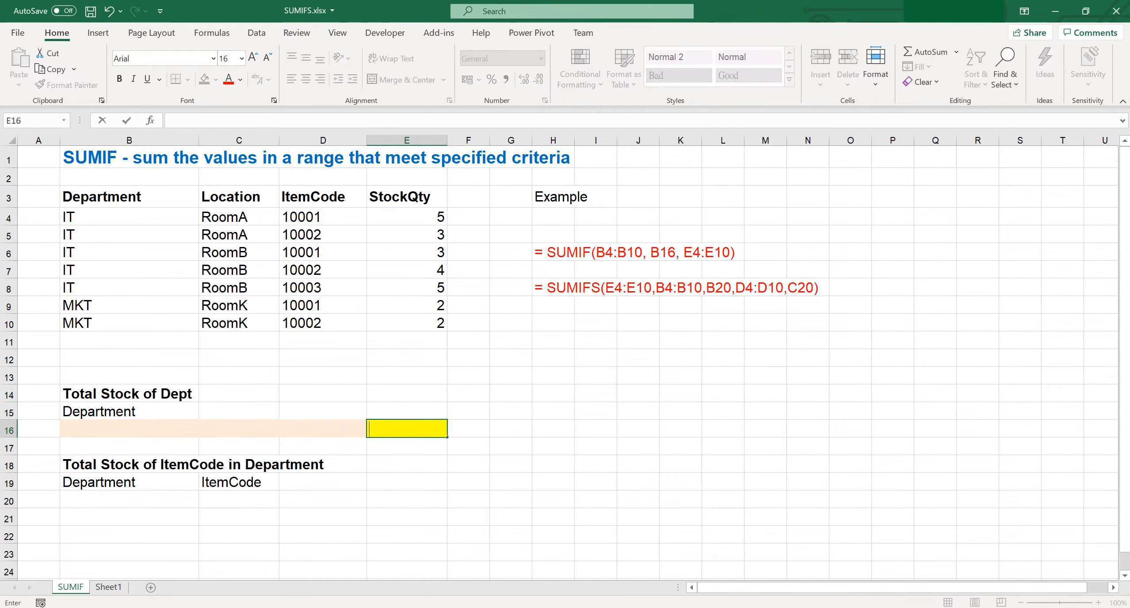
{"action": "type", "text": "= sumif("}
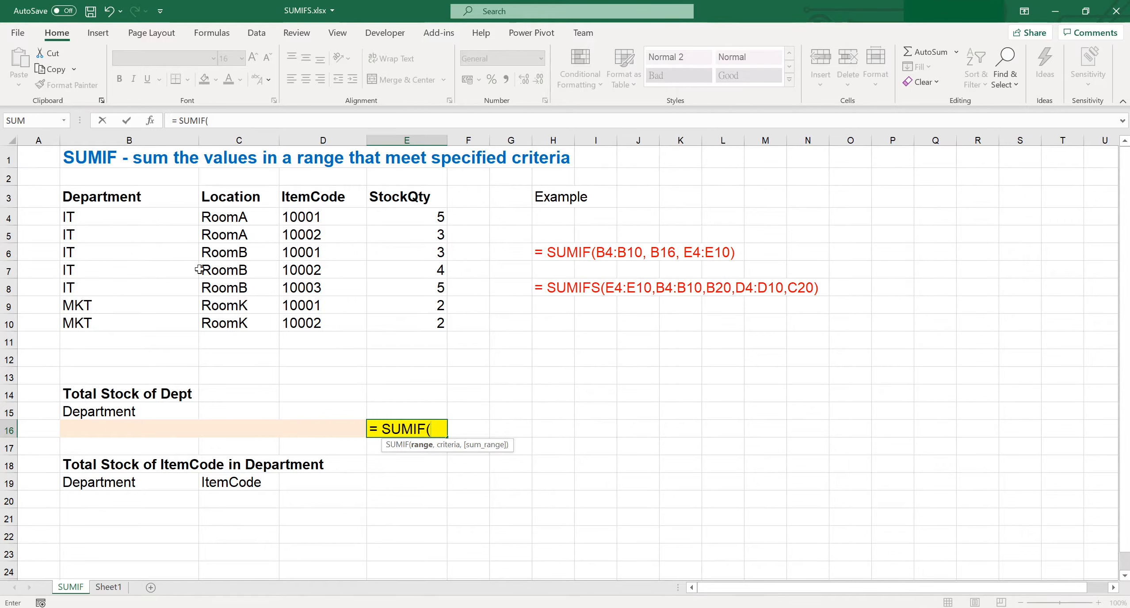
{"action": "left_click_drag", "start_coordinate": [161, 219], "coordinate": [167, 324]}
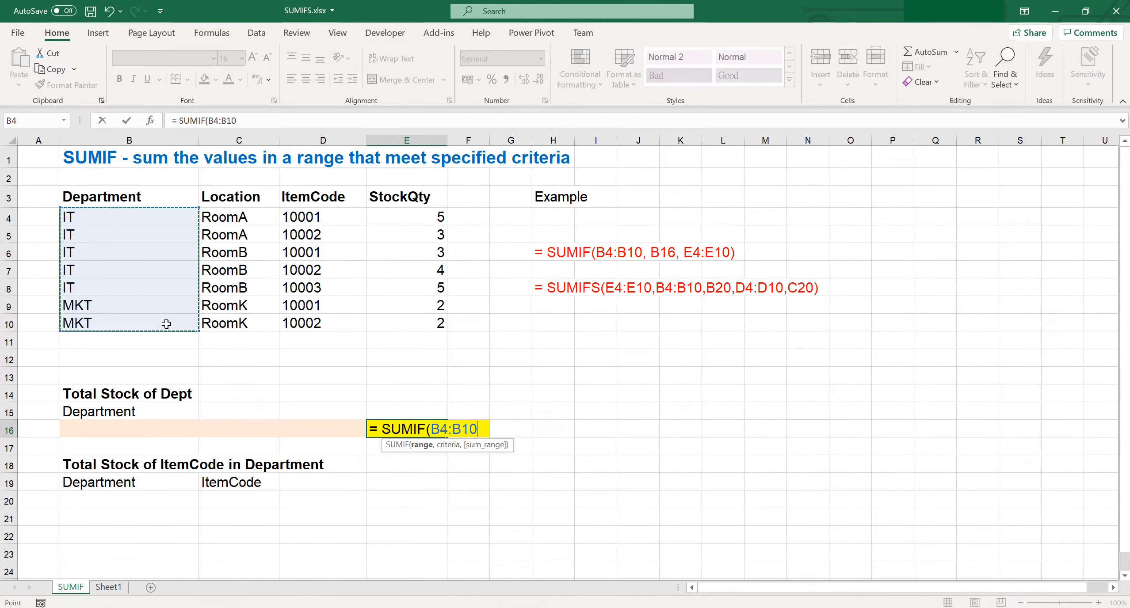
{"action": "type", "text": ","}
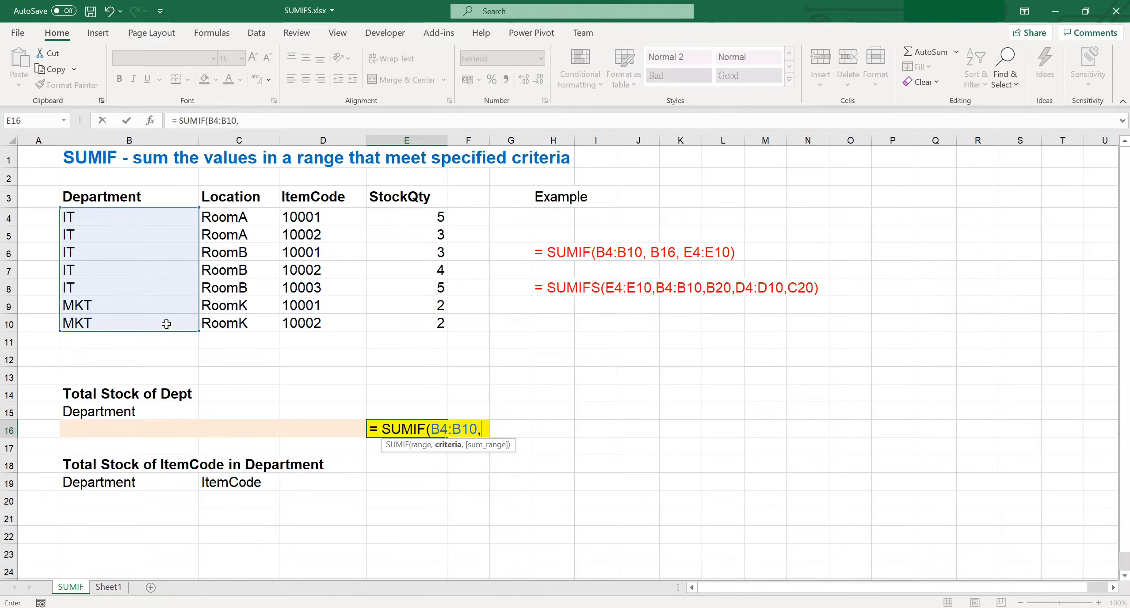
{"action": "left_click", "coordinate": [159, 427]}
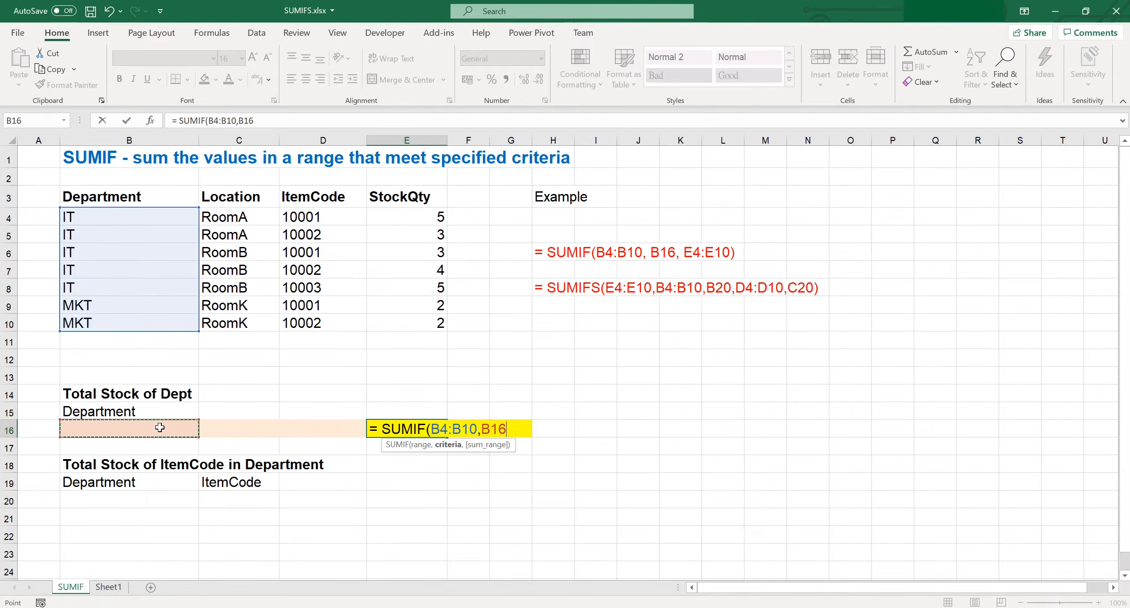
{"action": "type", "text": ","}
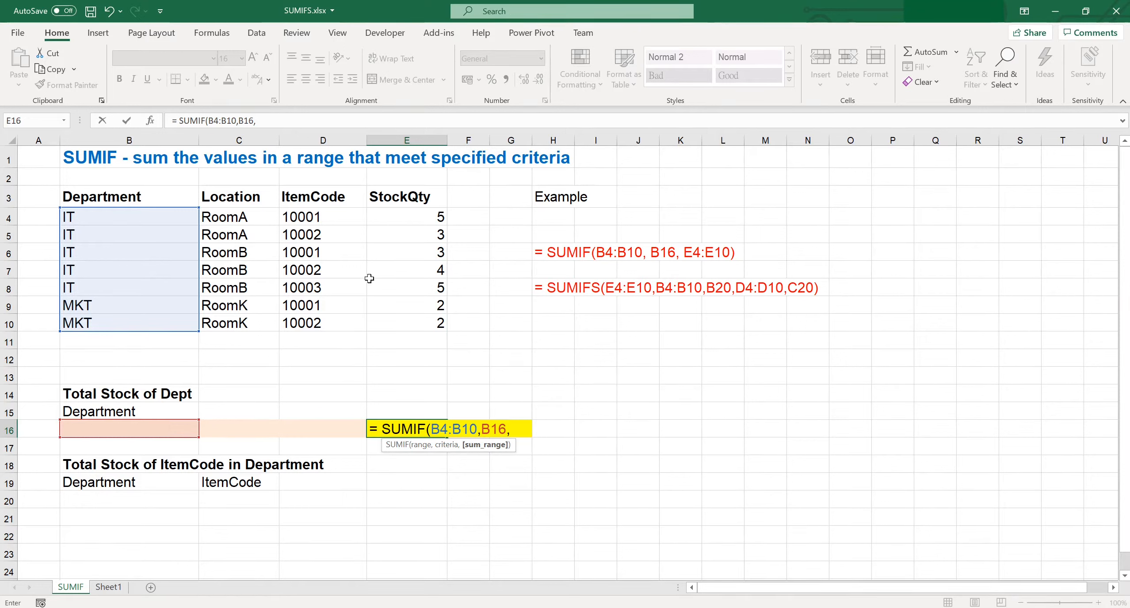
{"action": "left_click_drag", "start_coordinate": [418, 218], "coordinate": [410, 324]}
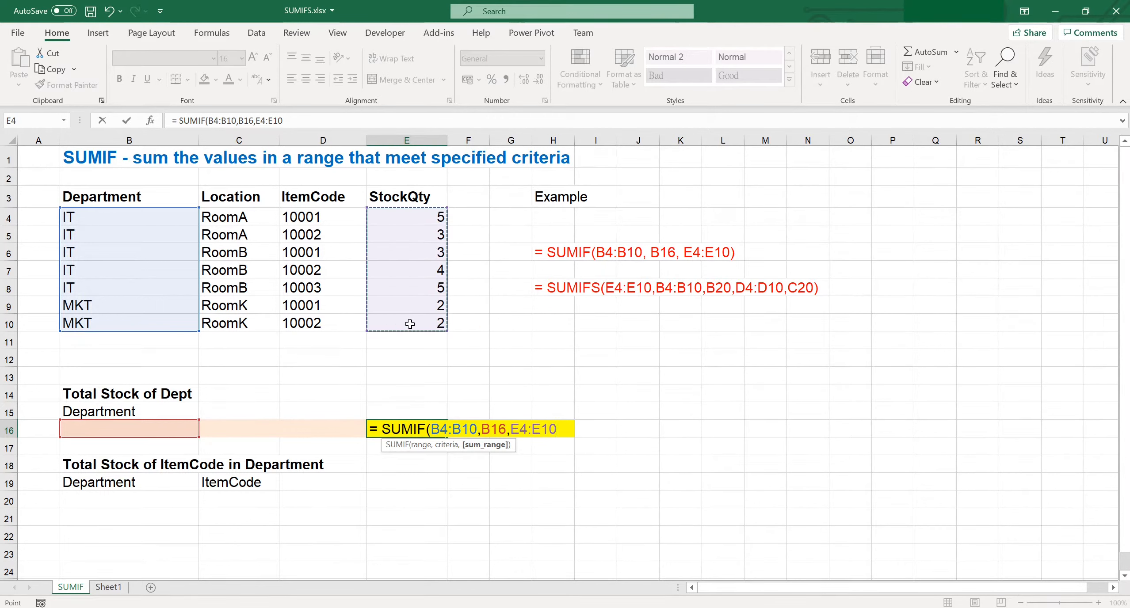
{"action": "key", "text": "Return"}
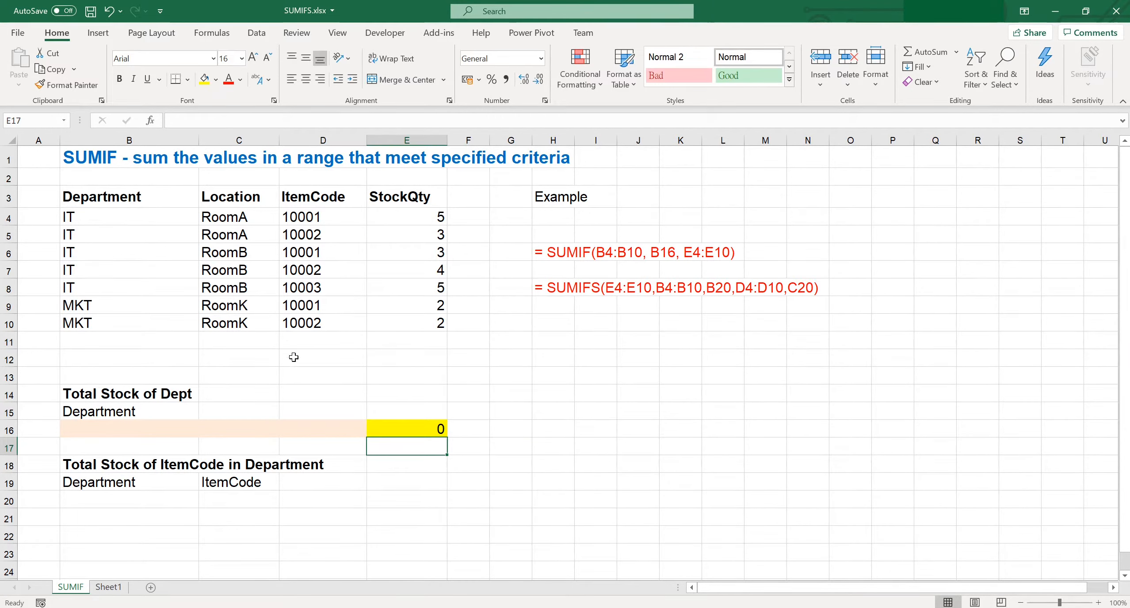
Step: Enter IT as the department criterion in cell B16
{"action": "left_click", "coordinate": [152, 430]}
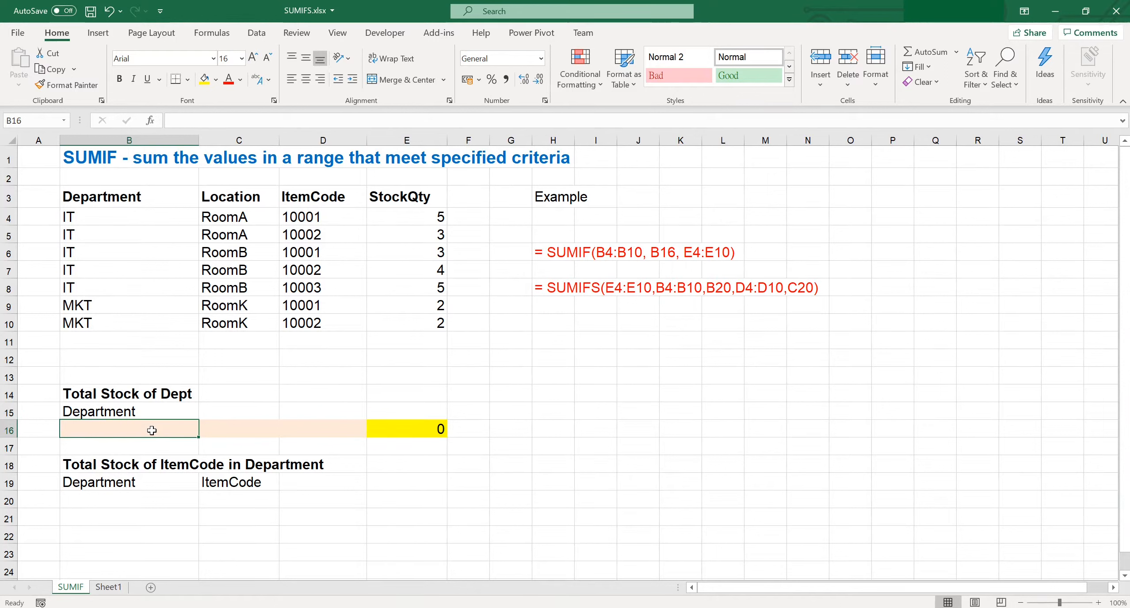
{"action": "type", "text": "IT"}
{"action": "key", "text": "Return"}
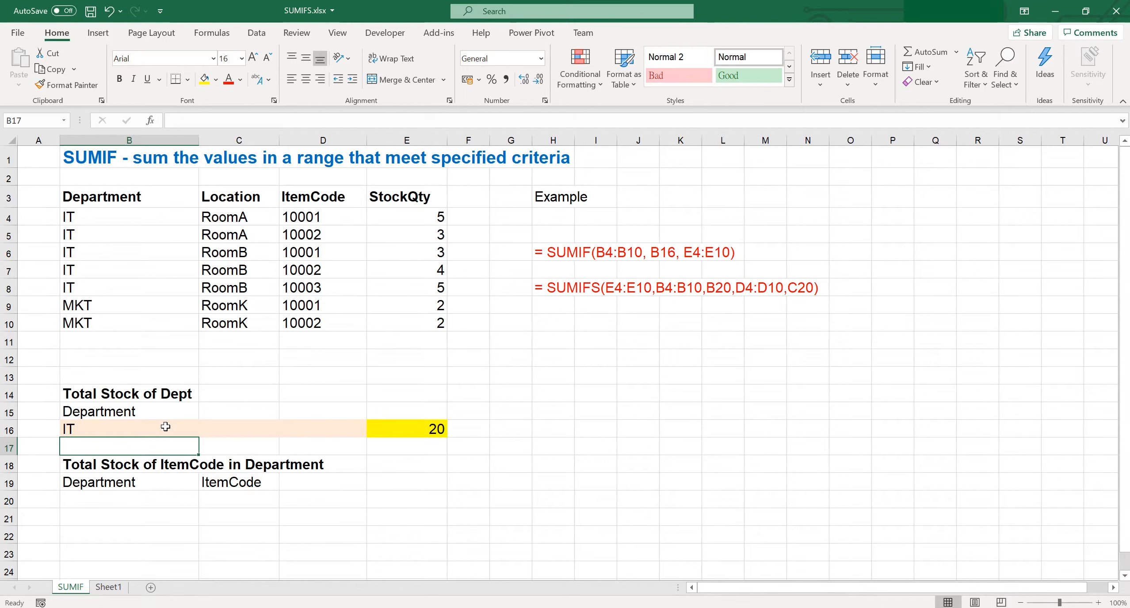
Step: Fill cells B20:D20 with light orange and cell E20 with yellow
{"action": "left_click_drag", "start_coordinate": [151, 500], "coordinate": [289, 504]}
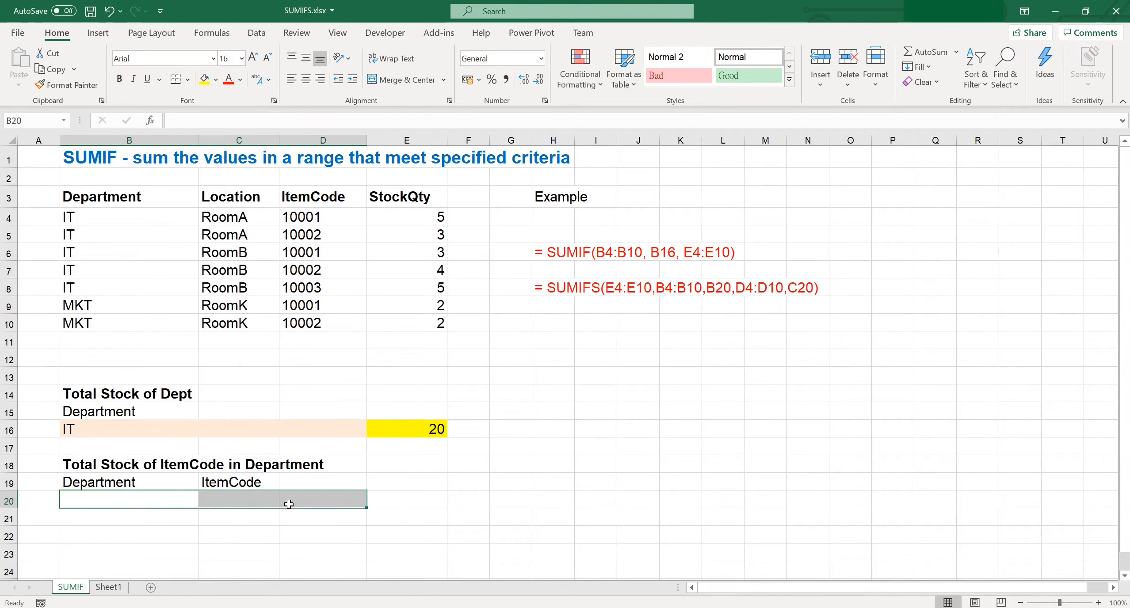
{"action": "left_click", "coordinate": [216, 79]}
{"action": "left_click", "coordinate": [307, 130]}
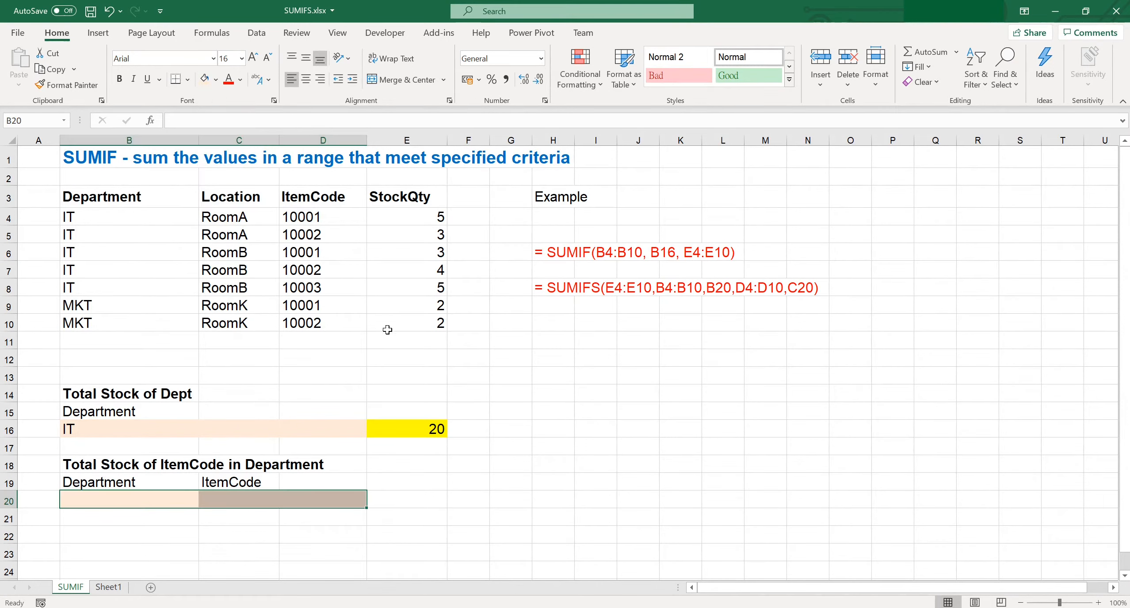
{"action": "left_click", "coordinate": [416, 504]}
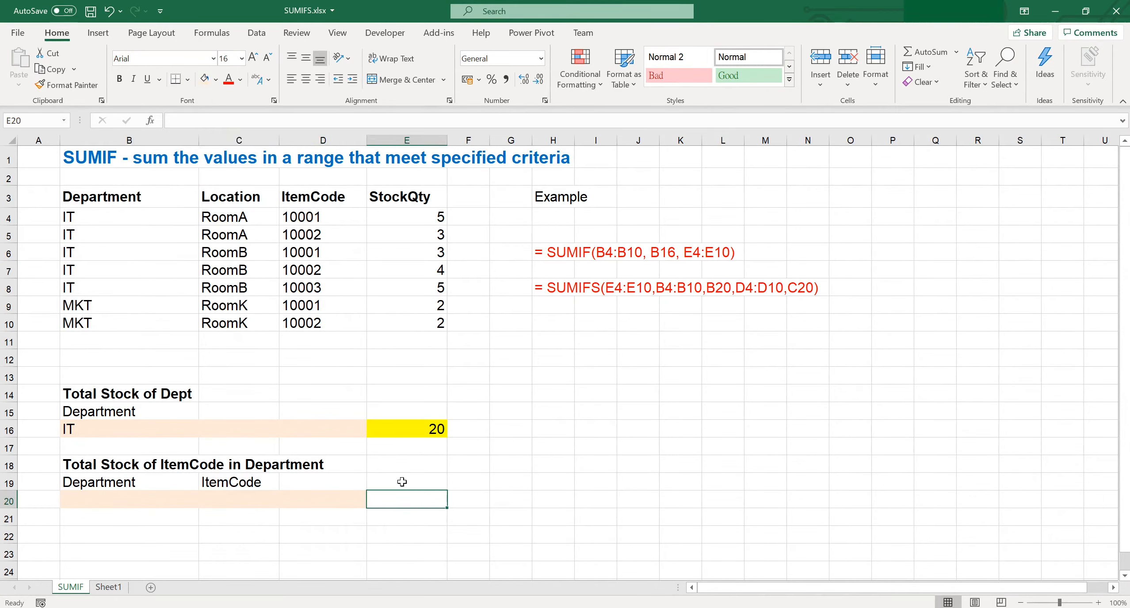
{"action": "left_click", "coordinate": [216, 80]}
{"action": "left_click", "coordinate": [238, 203]}
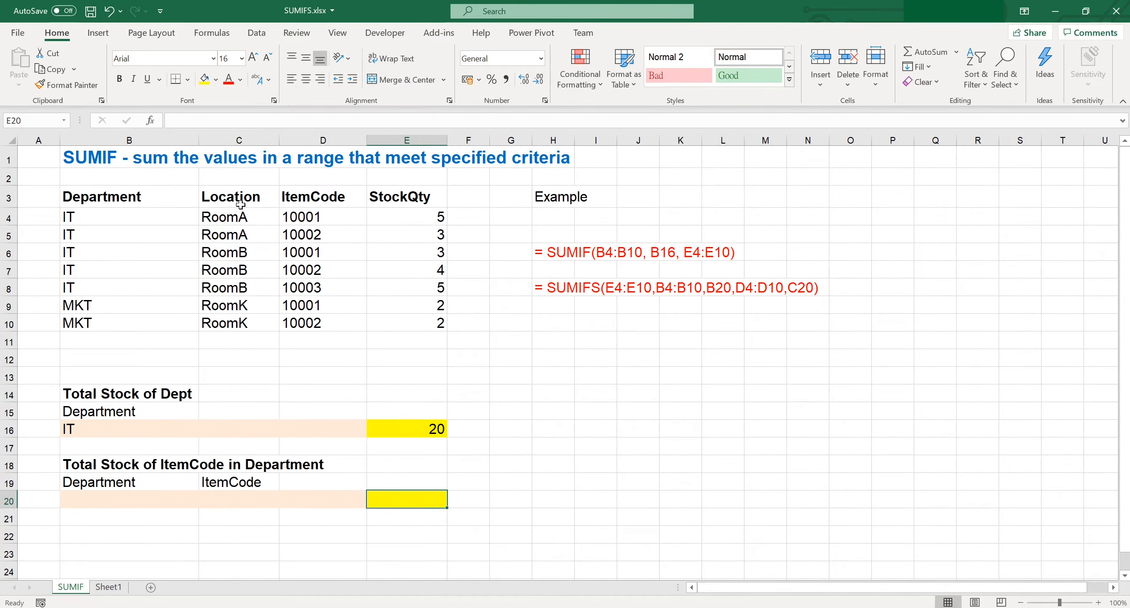
Step: Enter the criteria for the second total: department IT in B20 and item code 10002 in C20
{"action": "left_click", "coordinate": [111, 499]}
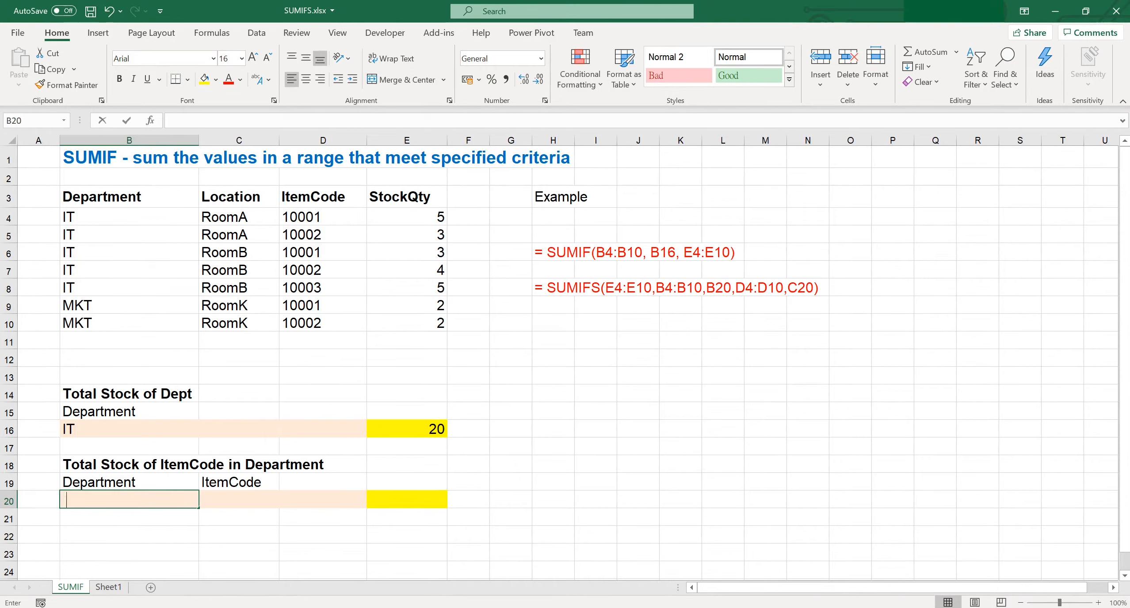
{"action": "type", "text": "IT"}
{"action": "key", "text": "Tab"}
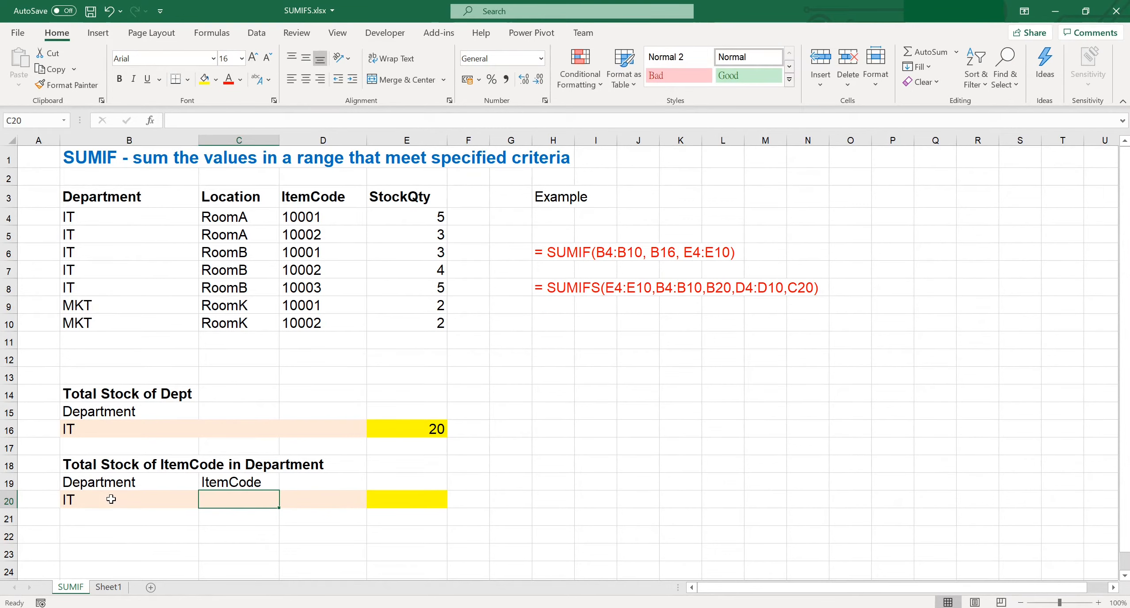
{"action": "type", "text": "10002"}
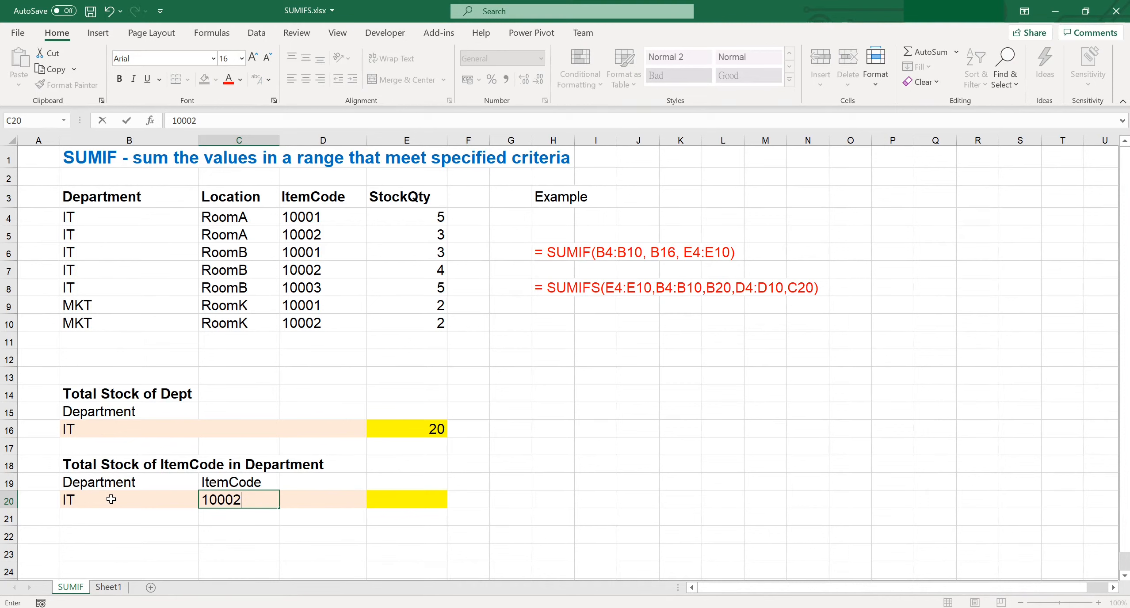
{"action": "key", "text": "Return"}
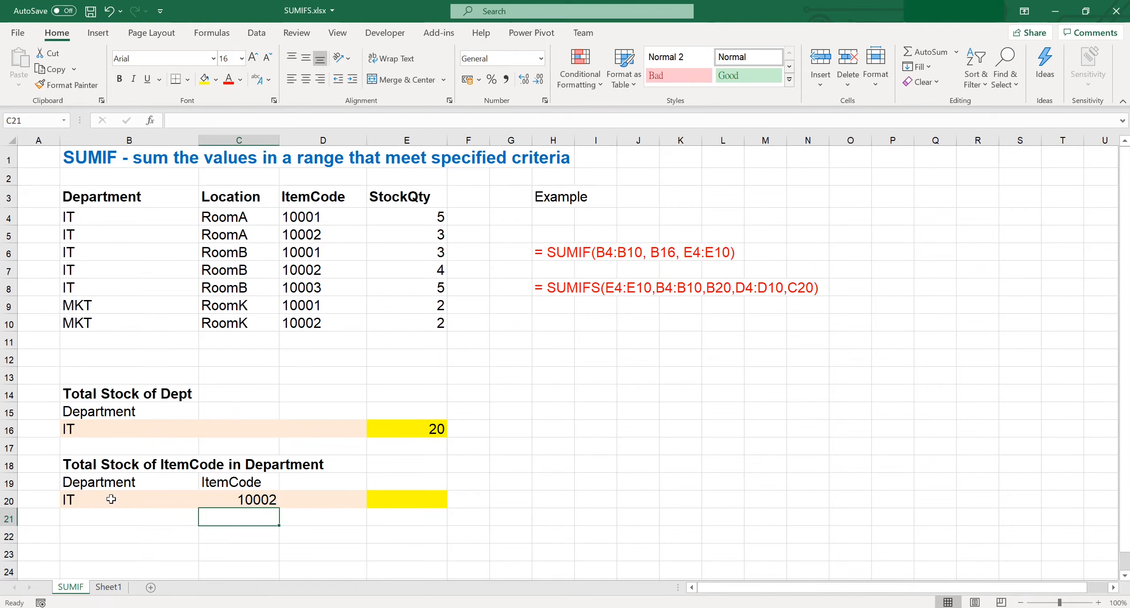
Step: Start a SUMIFS formula in E20 with sum range E4:E10, first criteria range B4:B10 and criterion B20
{"action": "left_click", "coordinate": [383, 497]}
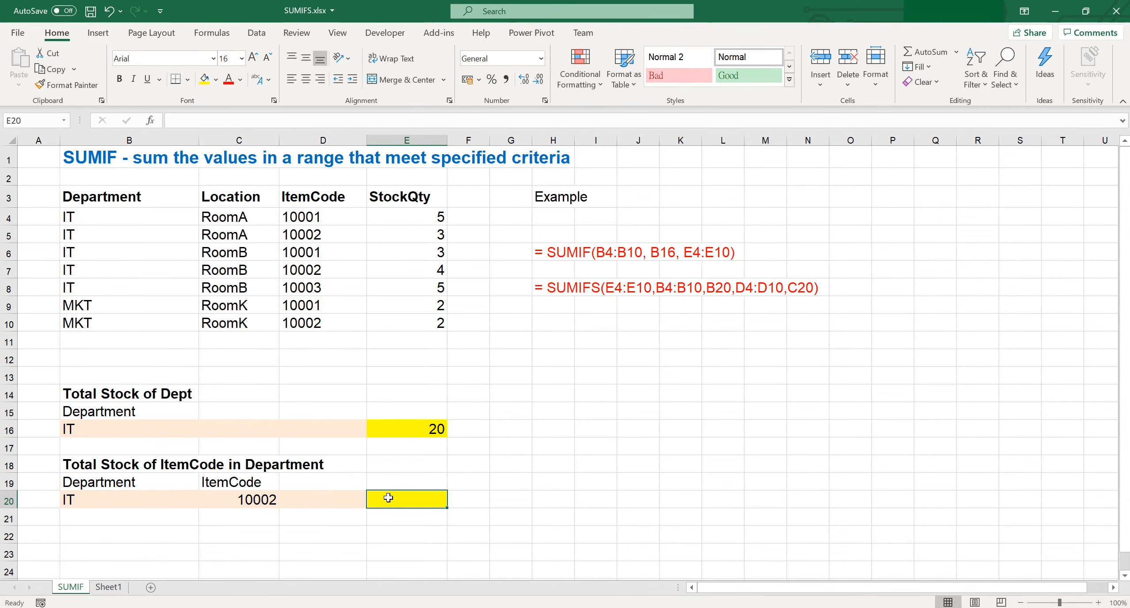
{"action": "type", "text": "= sum"}
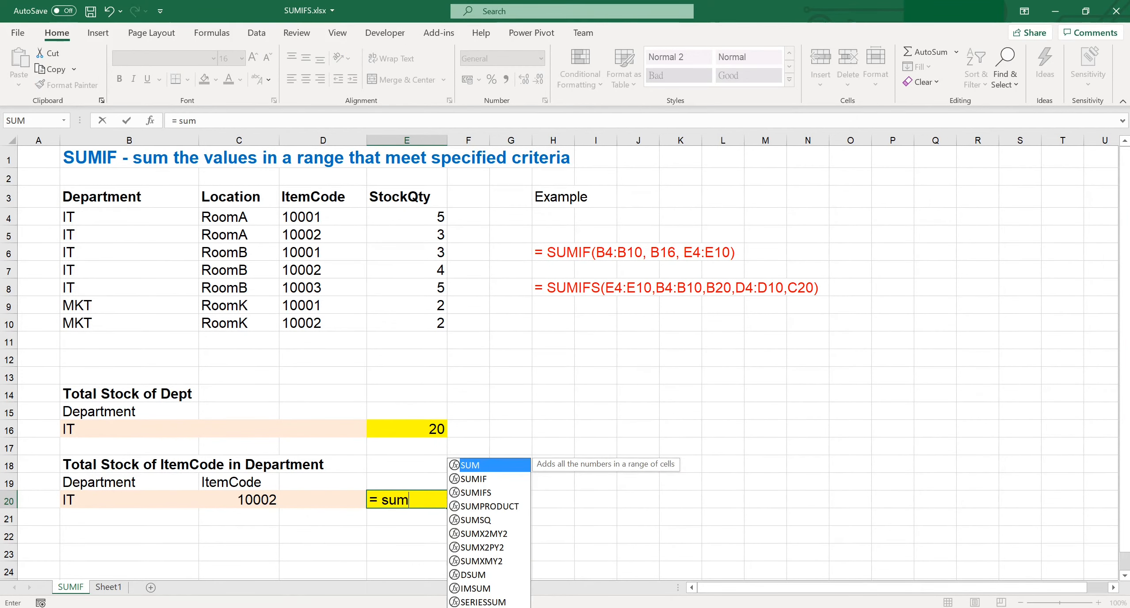
{"action": "type", "text": "ifs"}
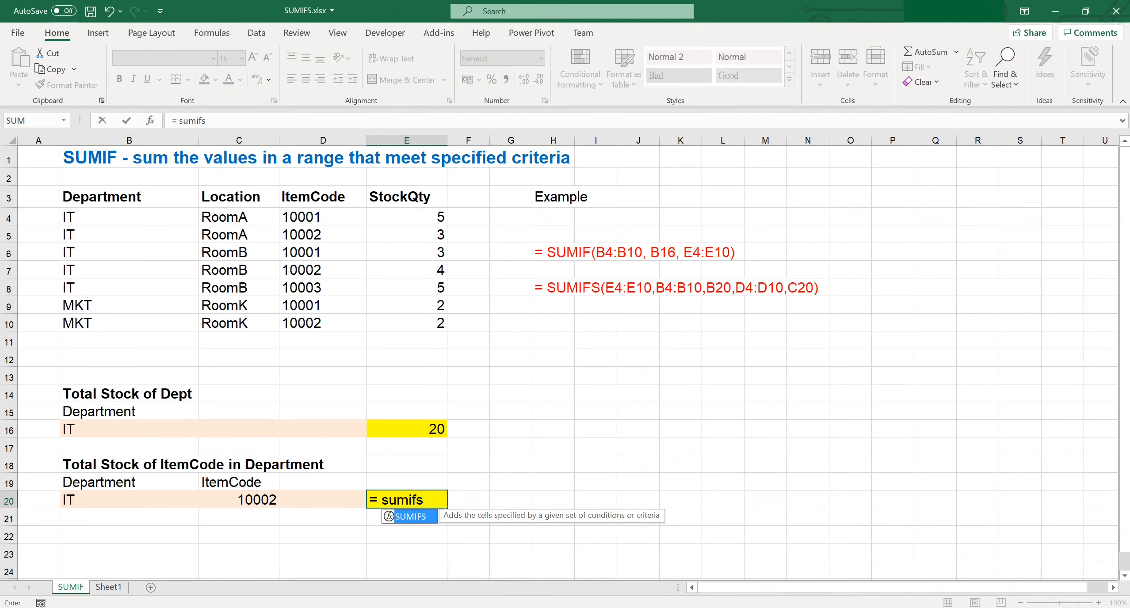
{"action": "type", "text": "("}
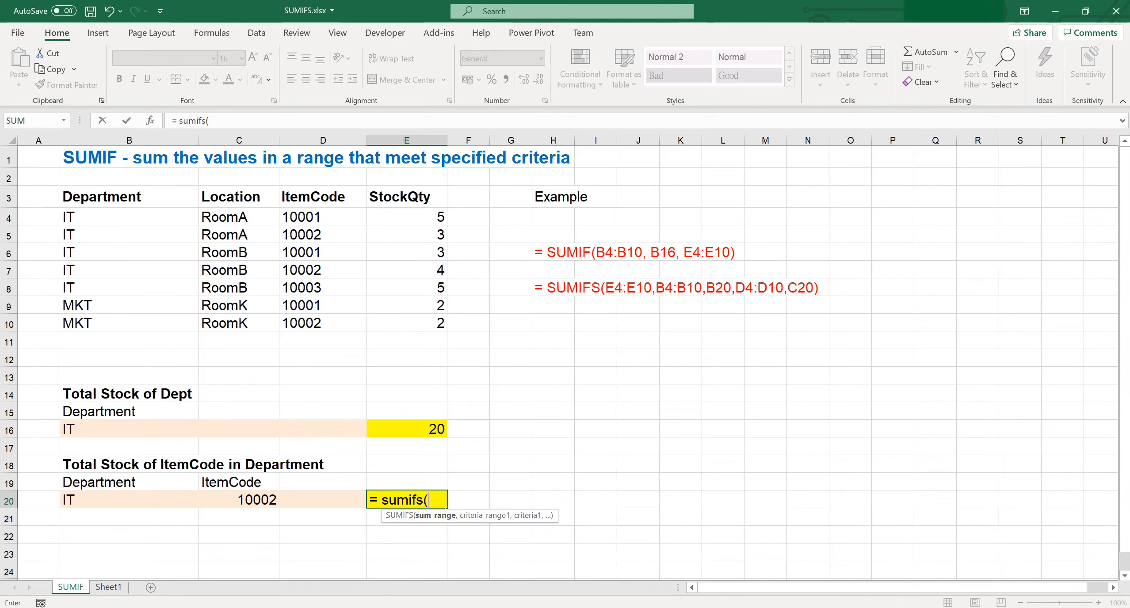
{"action": "left_click_drag", "start_coordinate": [427, 220], "coordinate": [415, 319]}
{"action": "type", "text": ","}
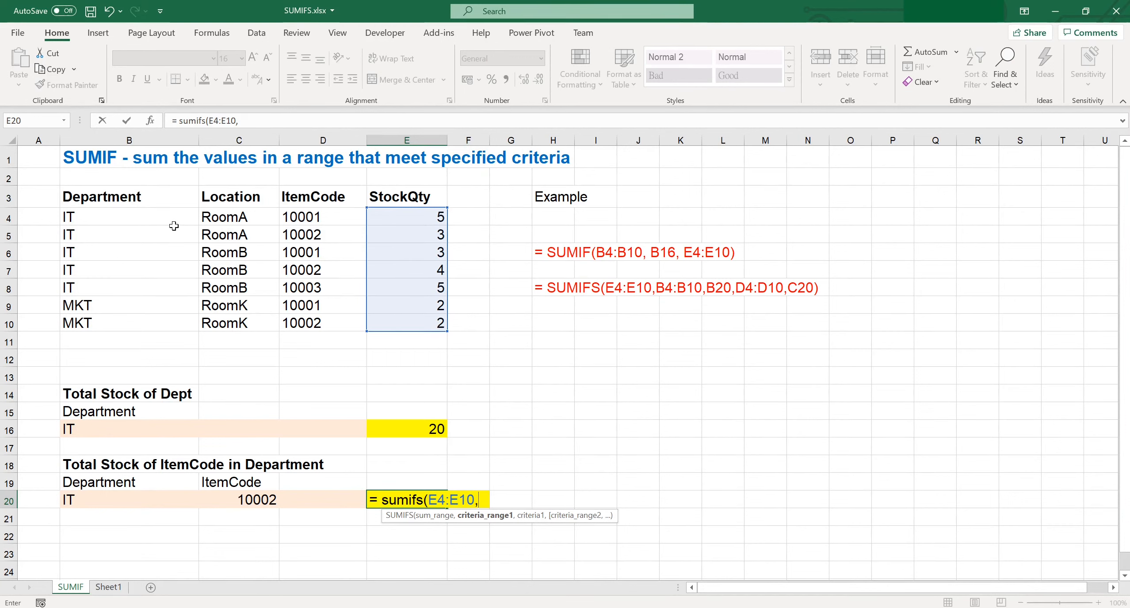
{"action": "left_click_drag", "start_coordinate": [171, 223], "coordinate": [172, 321]}
{"action": "type", "text": ","}
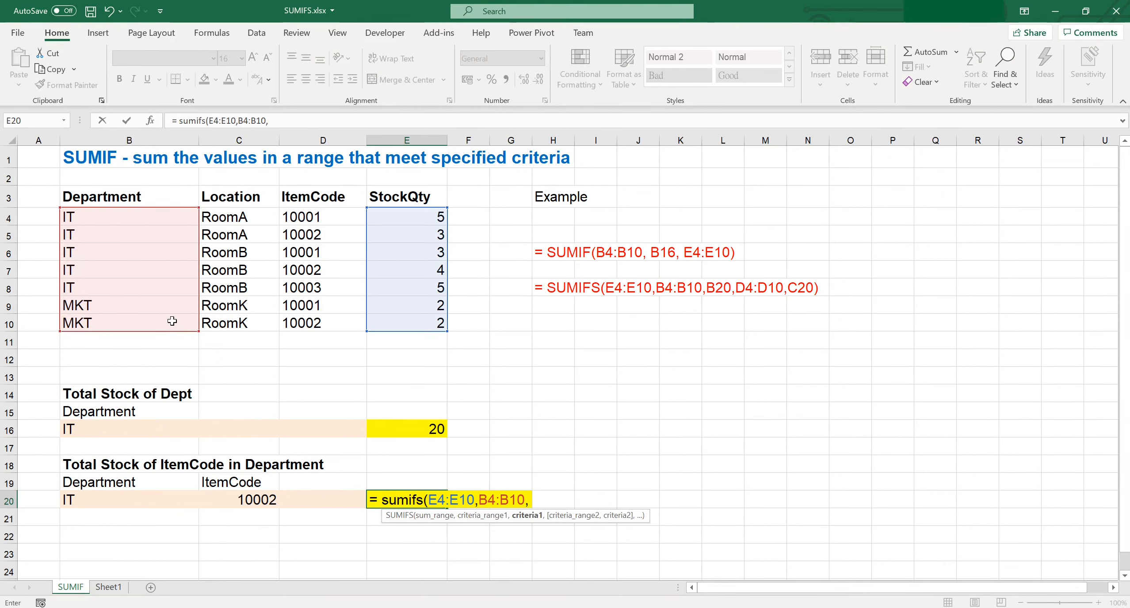
{"action": "left_click", "coordinate": [165, 500]}
{"action": "type", "text": ","}
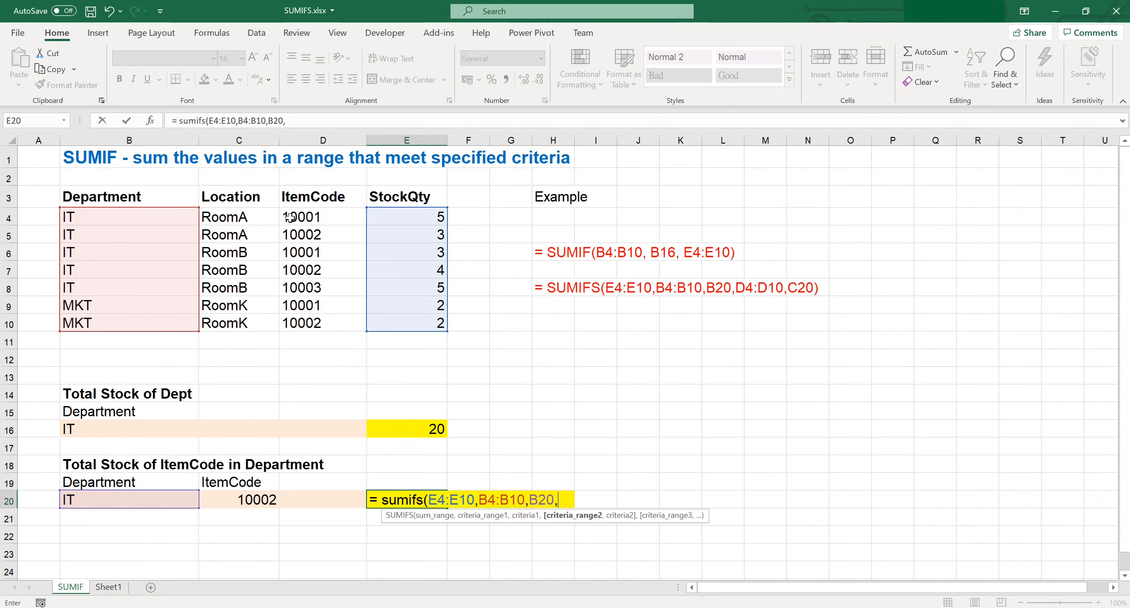
Step: Complete the SUMIFS formula in E20 with second criteria range D4:D10 and criterion C20
{"action": "left_click_drag", "start_coordinate": [291, 217], "coordinate": [309, 323]}
{"action": "type", "text": ","}
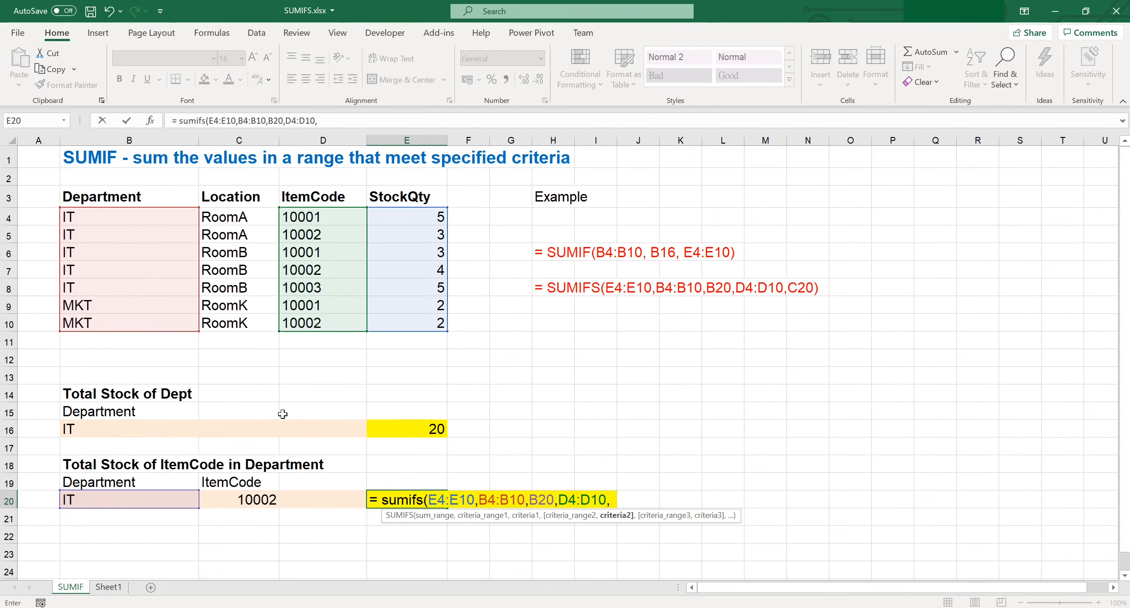
{"action": "left_click", "coordinate": [259, 500]}
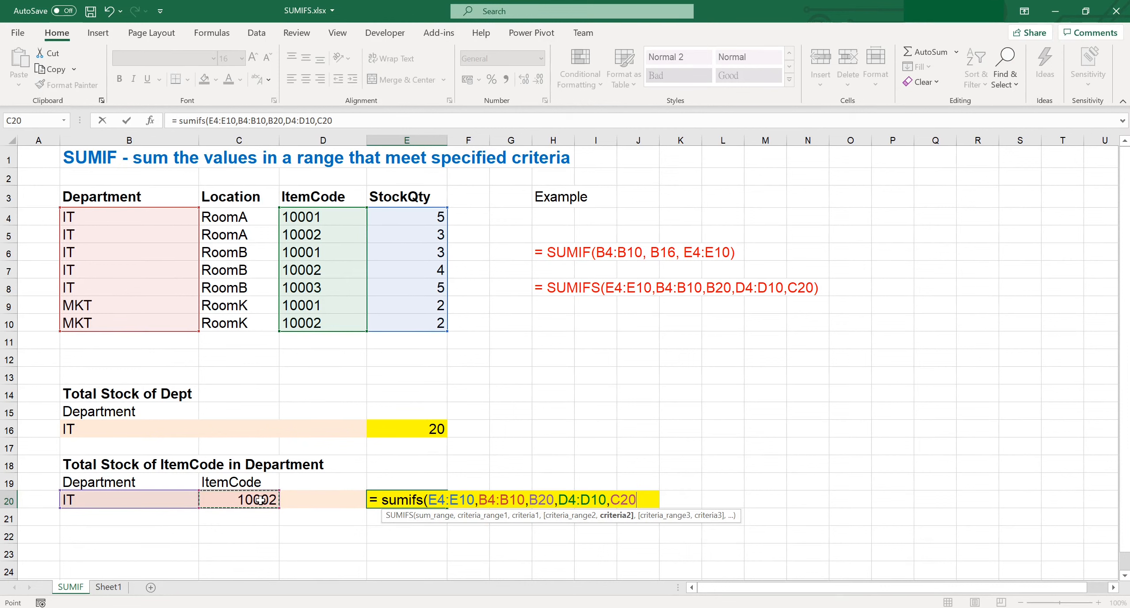
{"action": "type", "text": ")"}
{"action": "key", "text": "Return"}
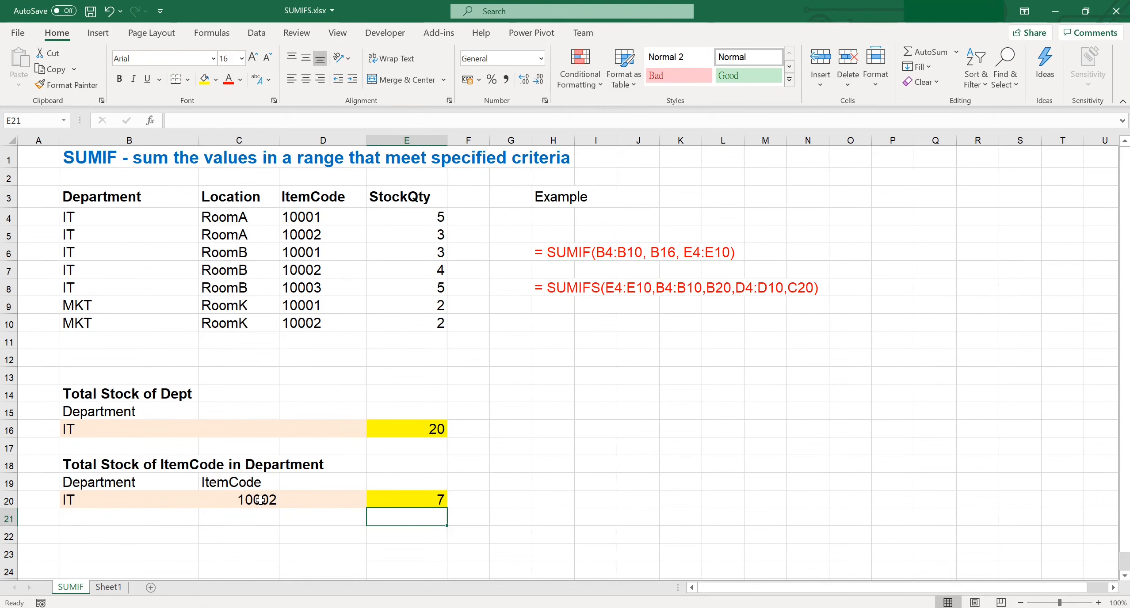
Step: Test the SUMIFS total by setting the item code in C20 to 10003 and highlighting the matching IT record B8:E8
{"action": "left_click", "coordinate": [160, 500]}
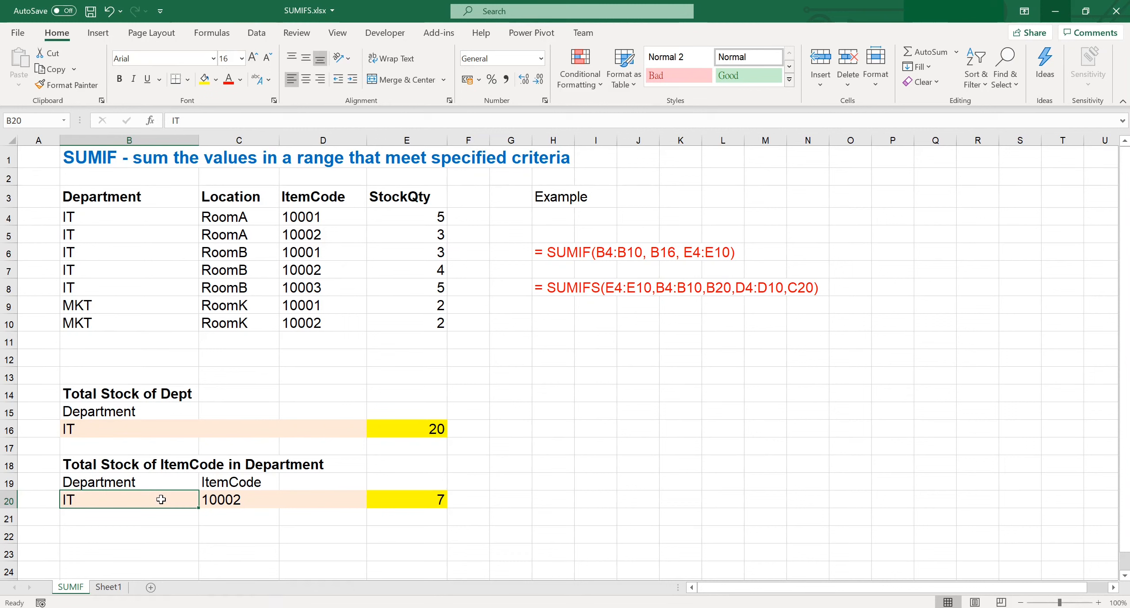
{"action": "left_click", "coordinate": [234, 499]}
{"action": "type", "text": "10003"}
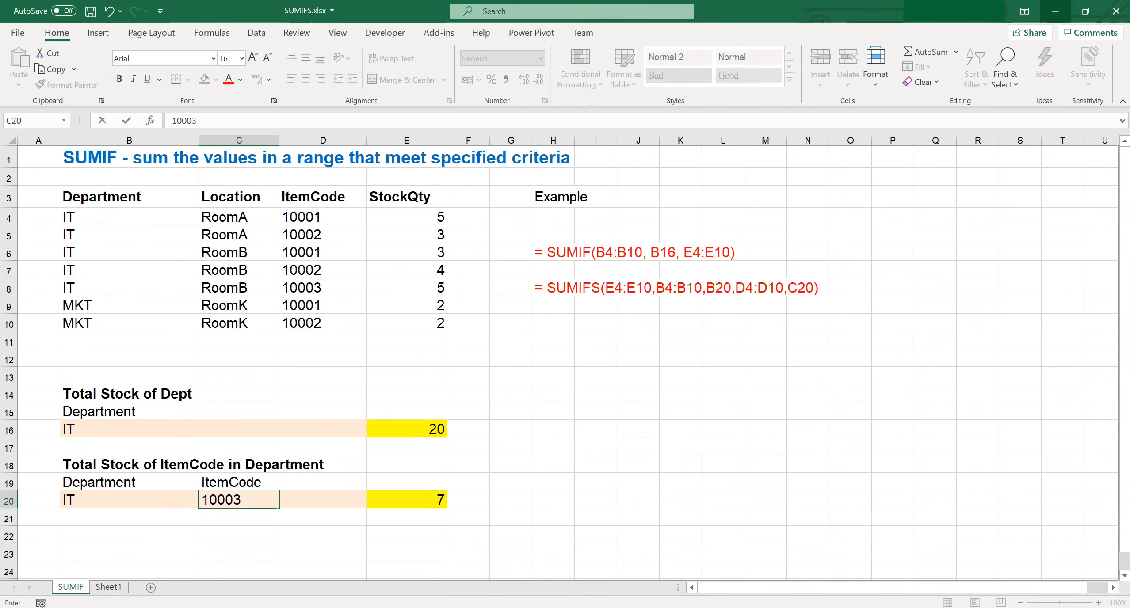
{"action": "key", "text": "Return"}
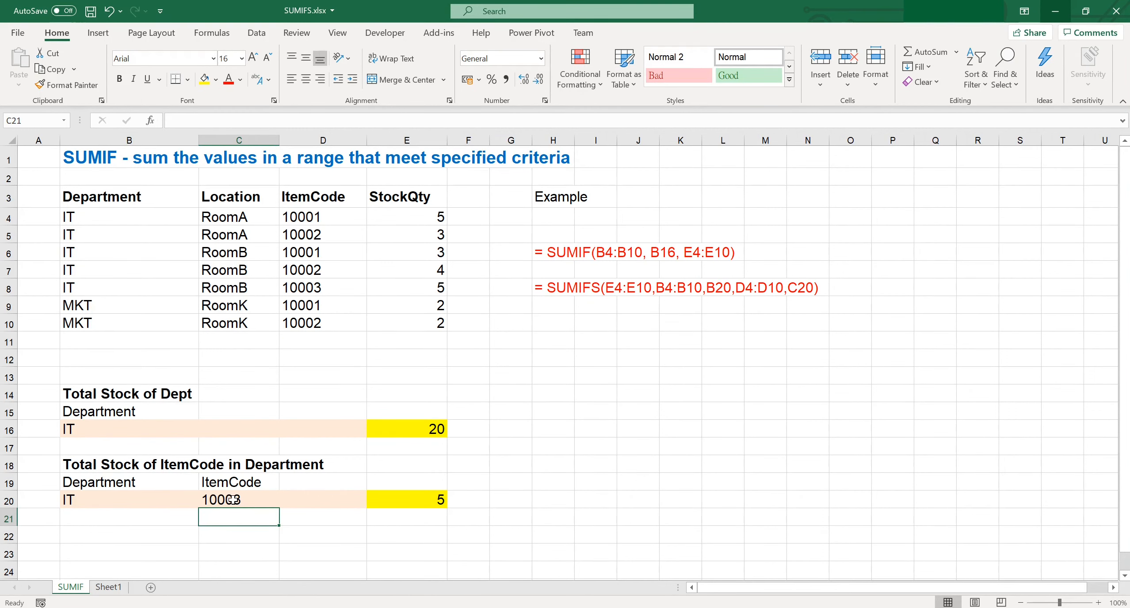
{"action": "left_click_drag", "start_coordinate": [154, 286], "coordinate": [401, 294]}
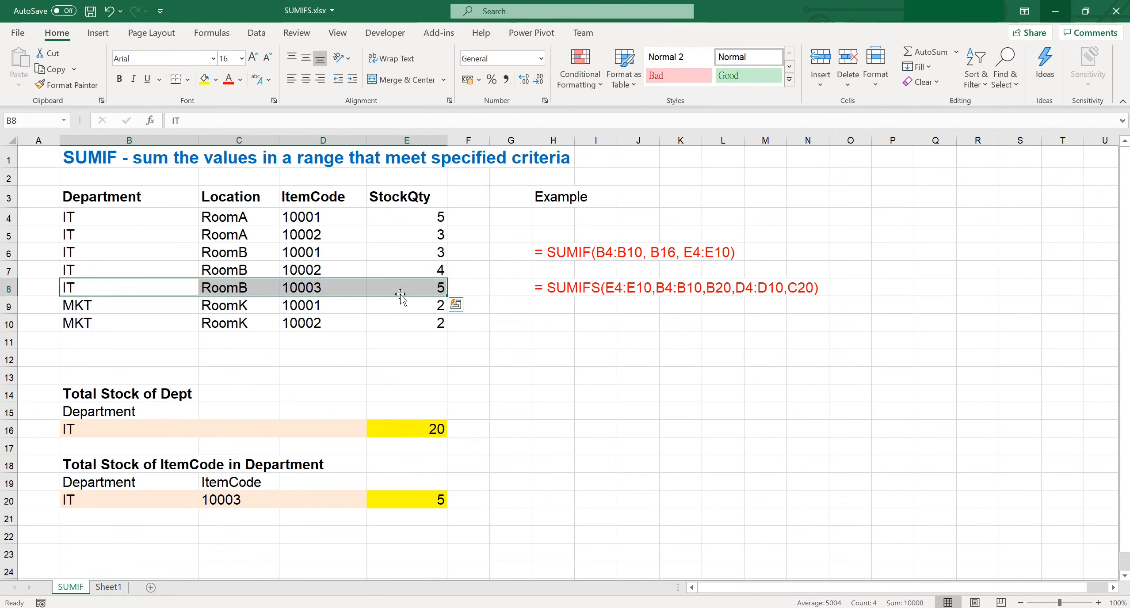
Step: Set the second total's criteria to department MKT in B20 and item code 10001 in C20, and check them against record B9:E9
{"action": "left_click", "coordinate": [169, 498]}
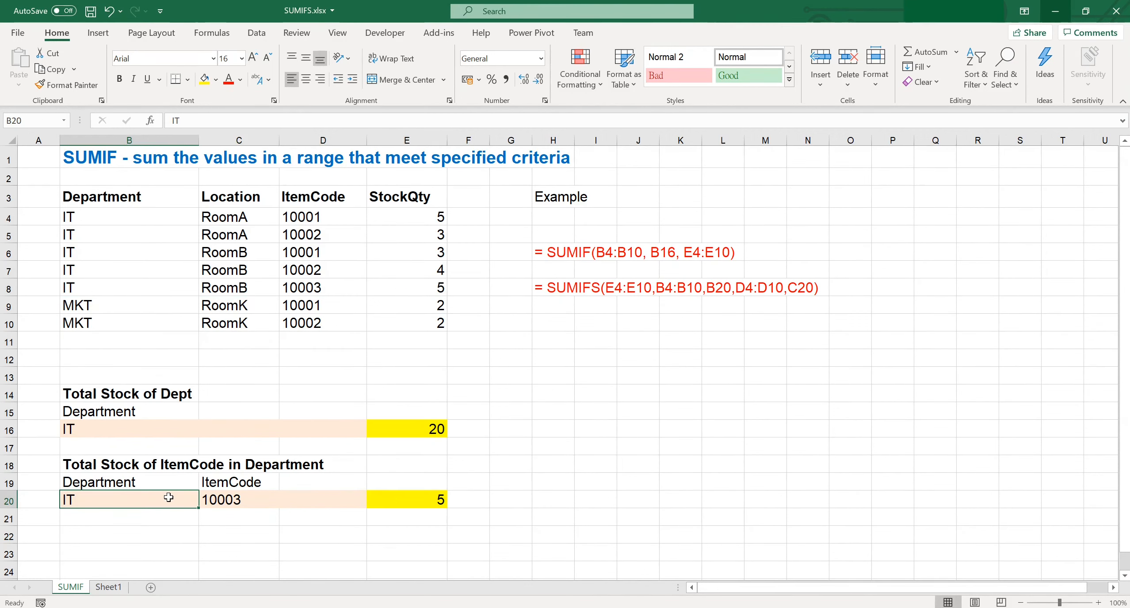
{"action": "type", "text": "MKT"}
{"action": "key", "text": "Tab"}
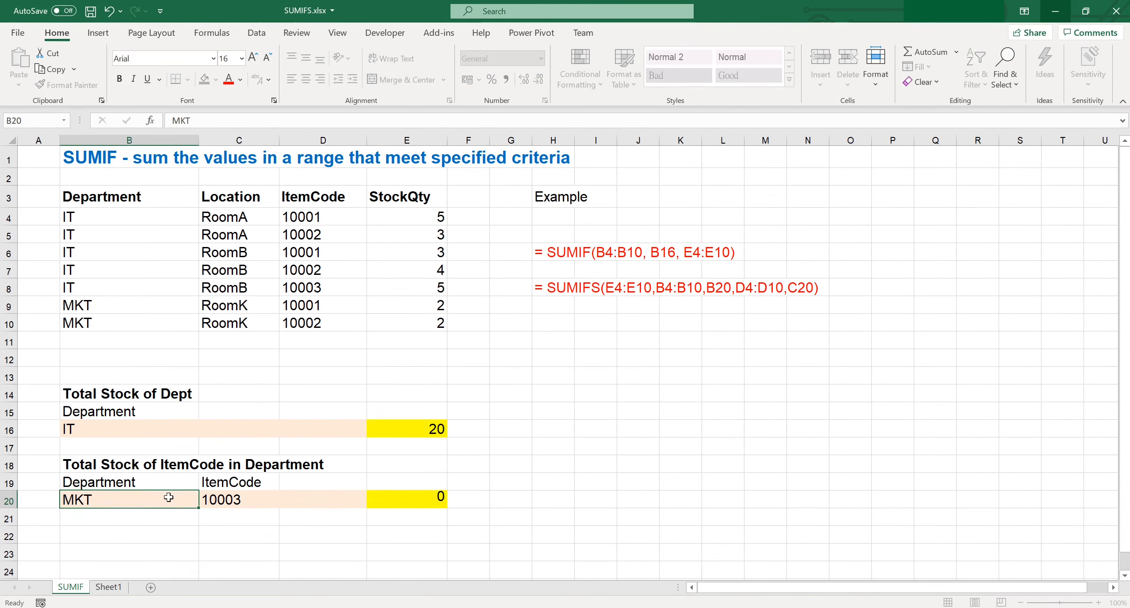
{"action": "type", "text": "00"}
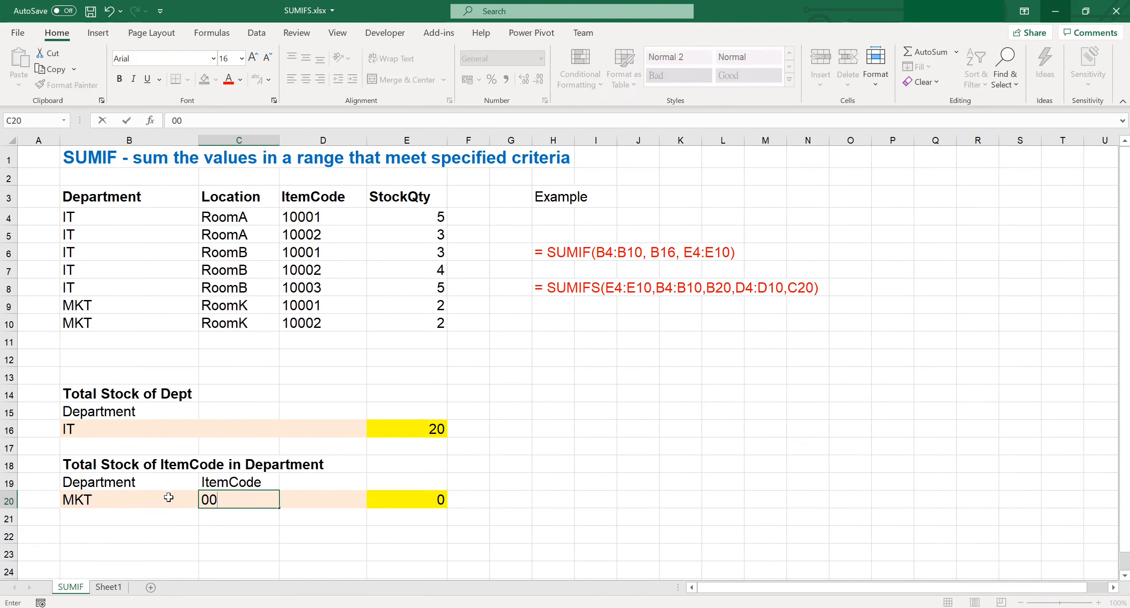
{"action": "key", "text": "BackSpace"}
{"action": "key", "text": "BackSpace"}
{"action": "type", "text": "1000"}
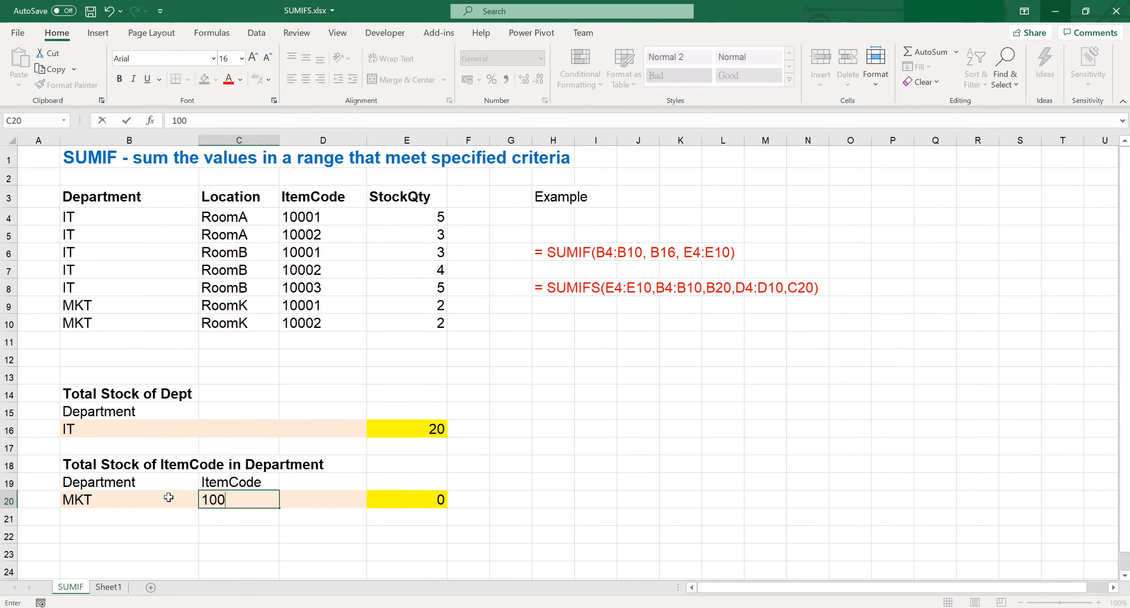
{"action": "type", "text": "1"}
{"action": "key", "text": "Return"}
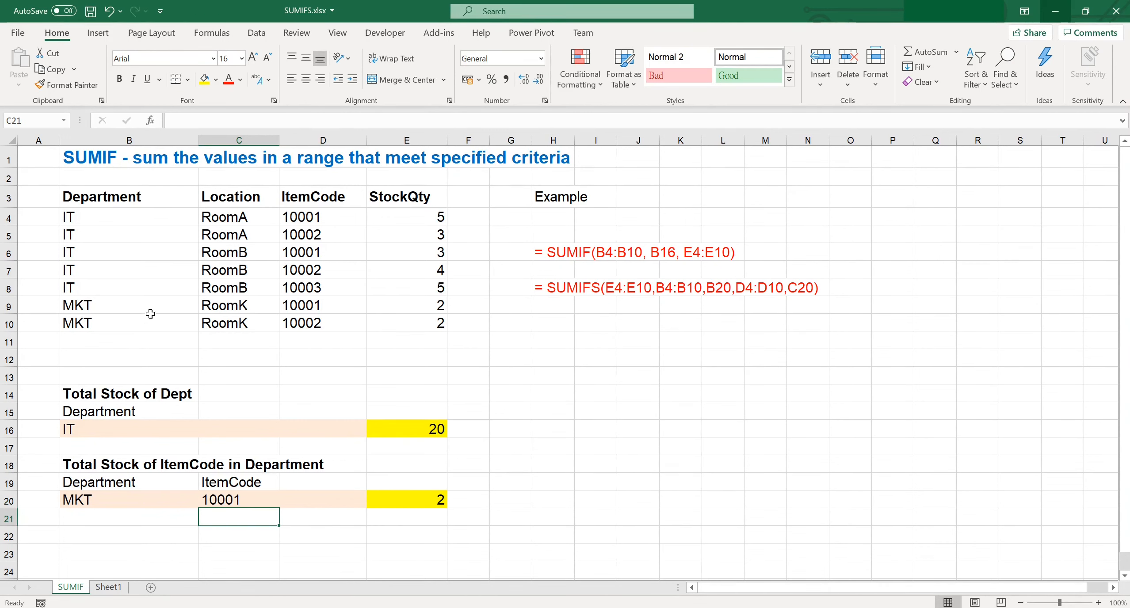
{"action": "left_click_drag", "start_coordinate": [152, 312], "coordinate": [389, 309]}
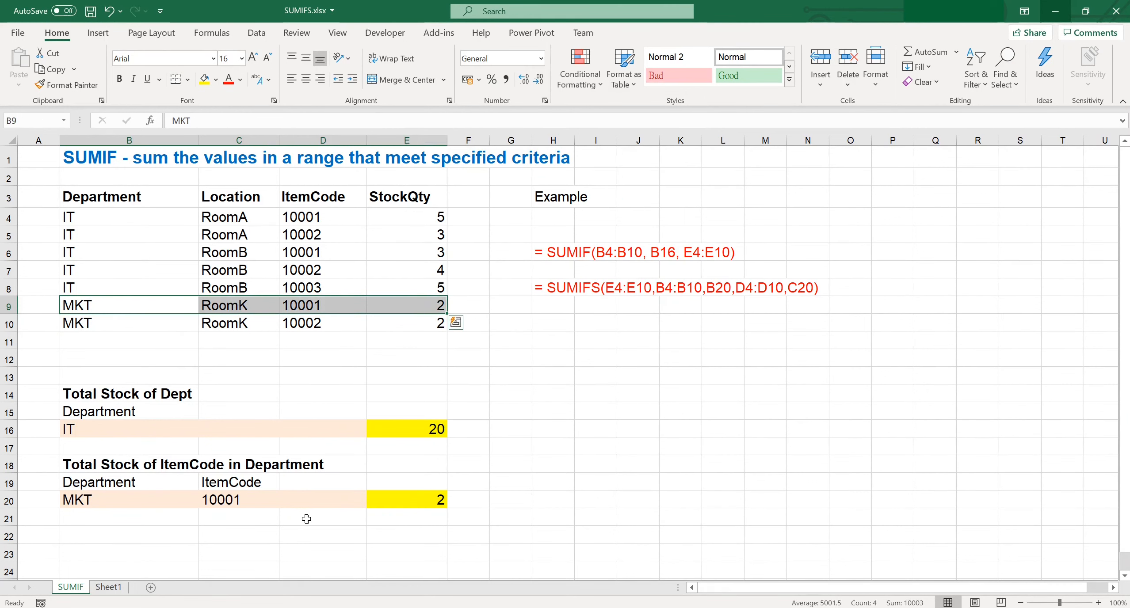
{"action": "left_click", "coordinate": [307, 519]}
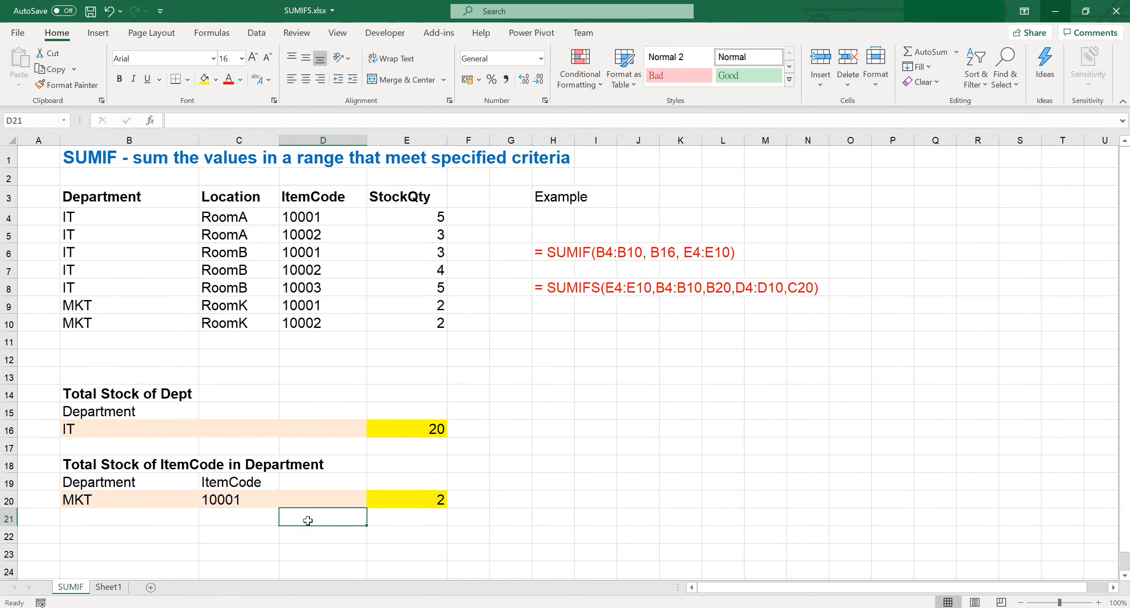